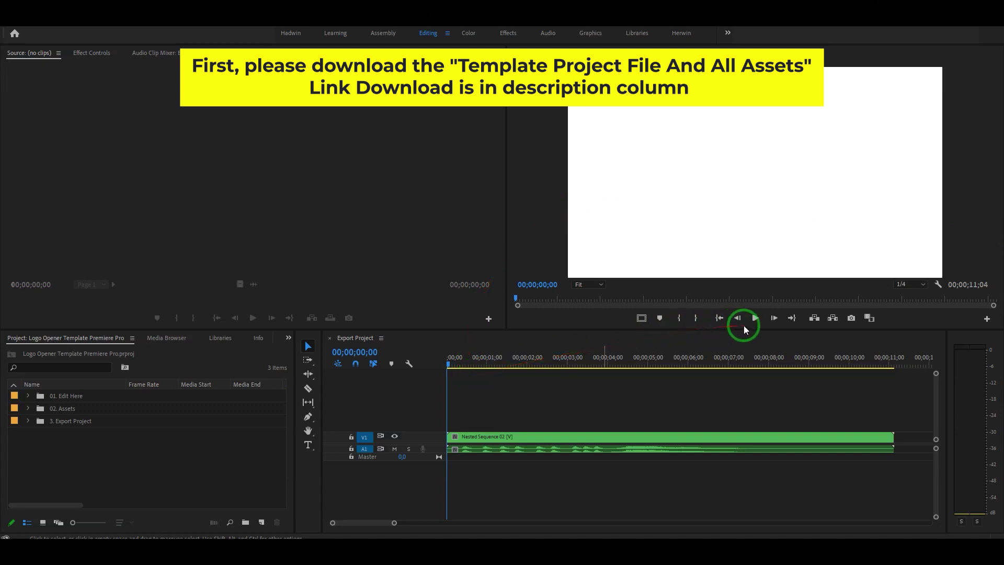
Play the opener until the YOUR LOGO reveal fully forms, then expand the 01. Edit Here folder
{"action": "left_click", "coordinate": [757, 320]}
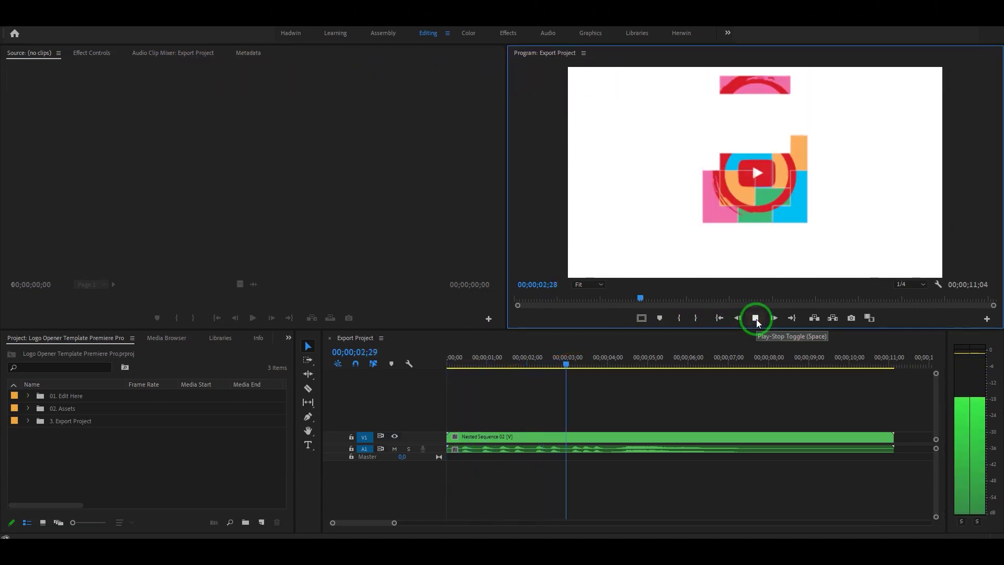
{"action": "left_click", "coordinate": [756, 319]}
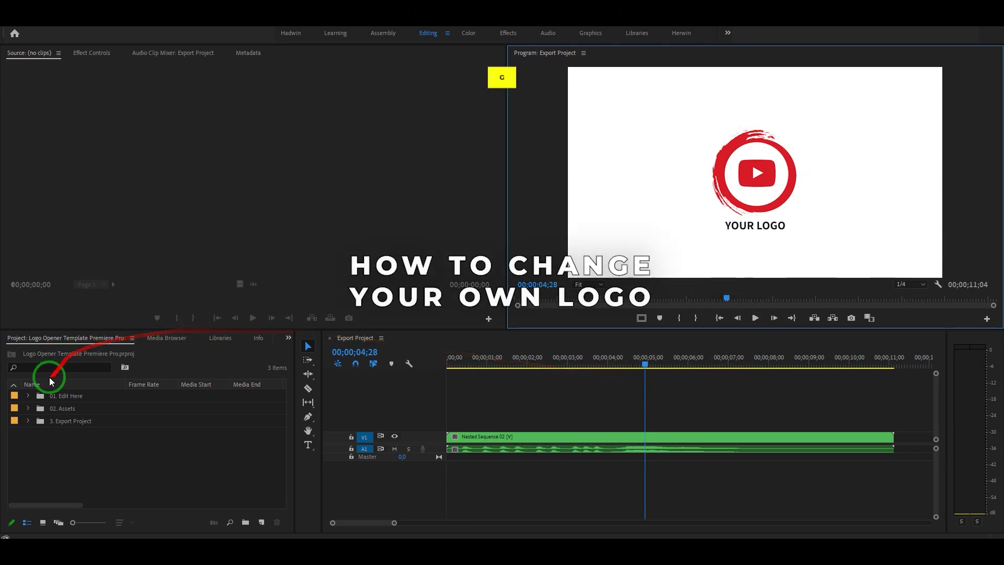
{"action": "left_click", "coordinate": [29, 396]}
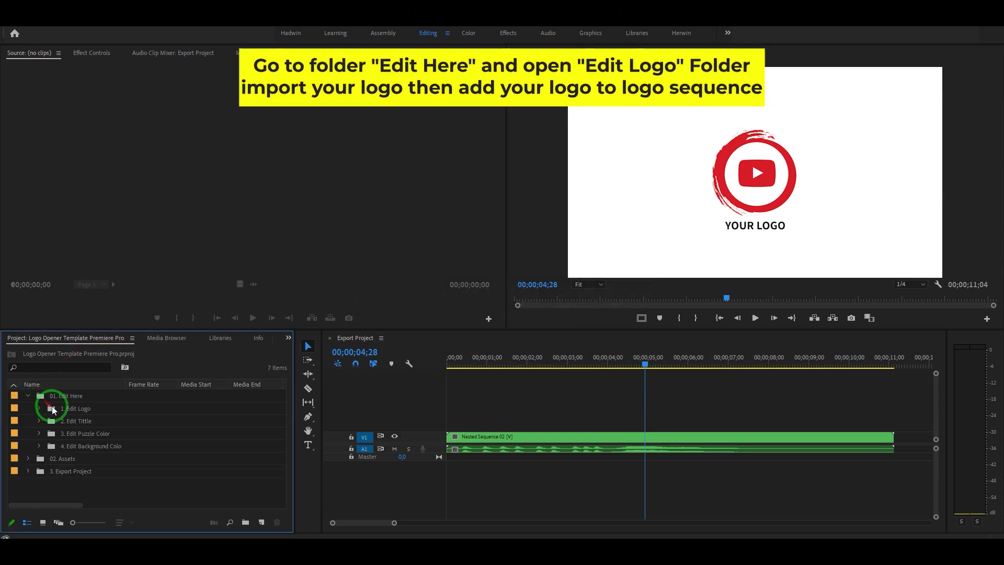
Open the Edit Logo sequence, import LOGO BG.png onto V2, and hide the original logo on V1
{"action": "left_click", "coordinate": [87, 411]}
{"action": "left_click", "coordinate": [39, 408]}
{"action": "double_click", "coordinate": [64, 422]}
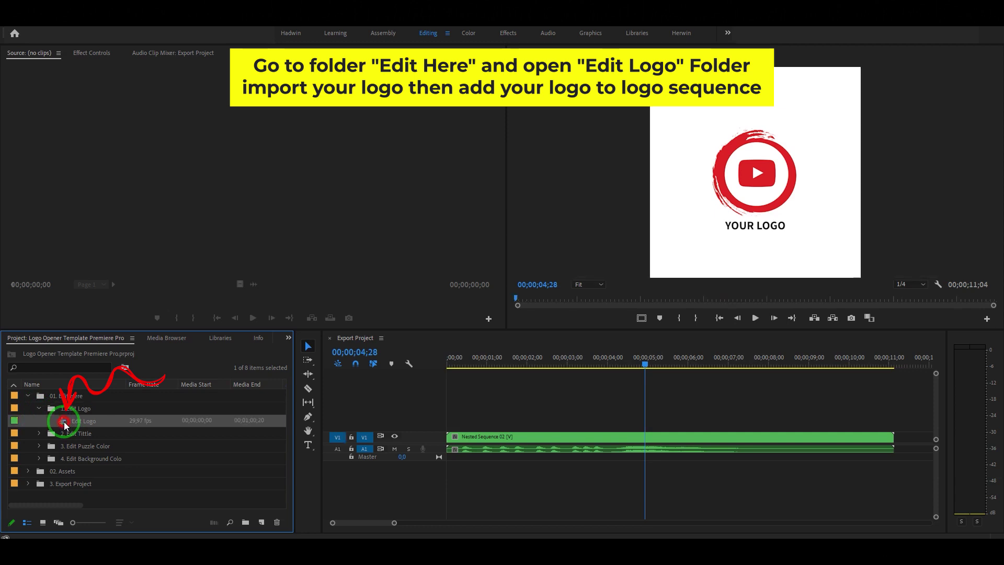
{"action": "left_click", "coordinate": [29, 396]}
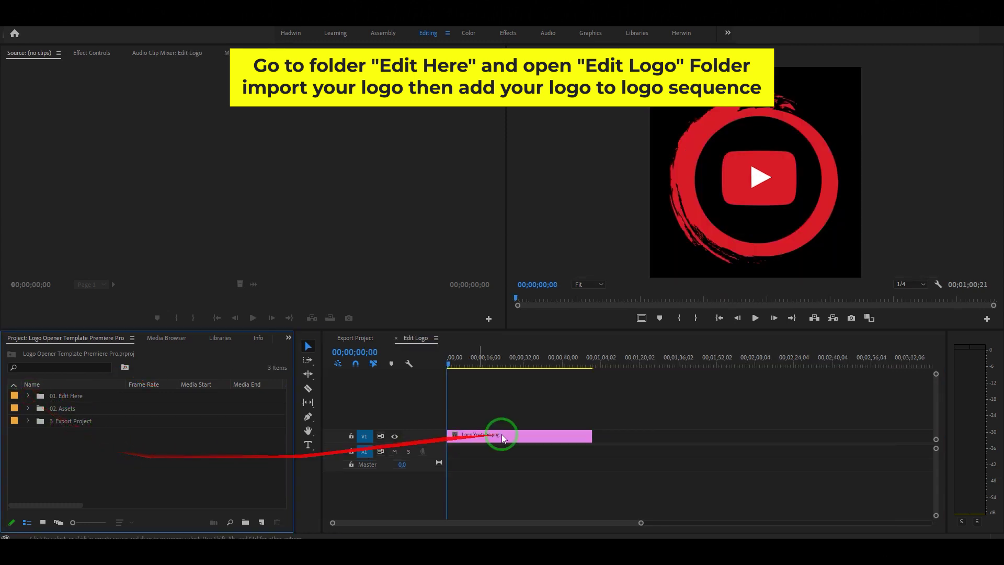
{"action": "left_click_drag", "start_coordinate": [925, 308], "coordinate": [24, 461]}
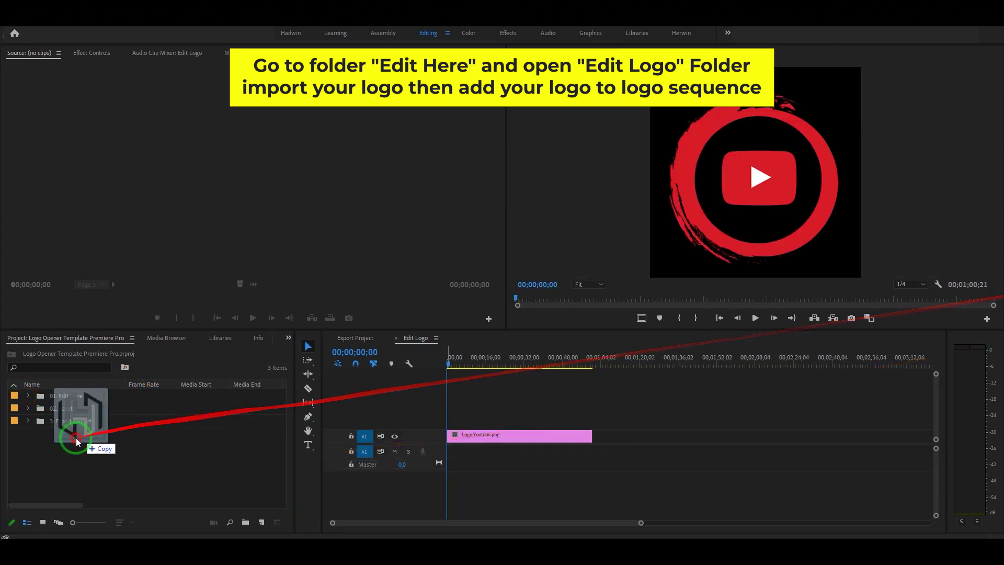
{"action": "left_click_drag", "start_coordinate": [31, 434], "coordinate": [591, 421]}
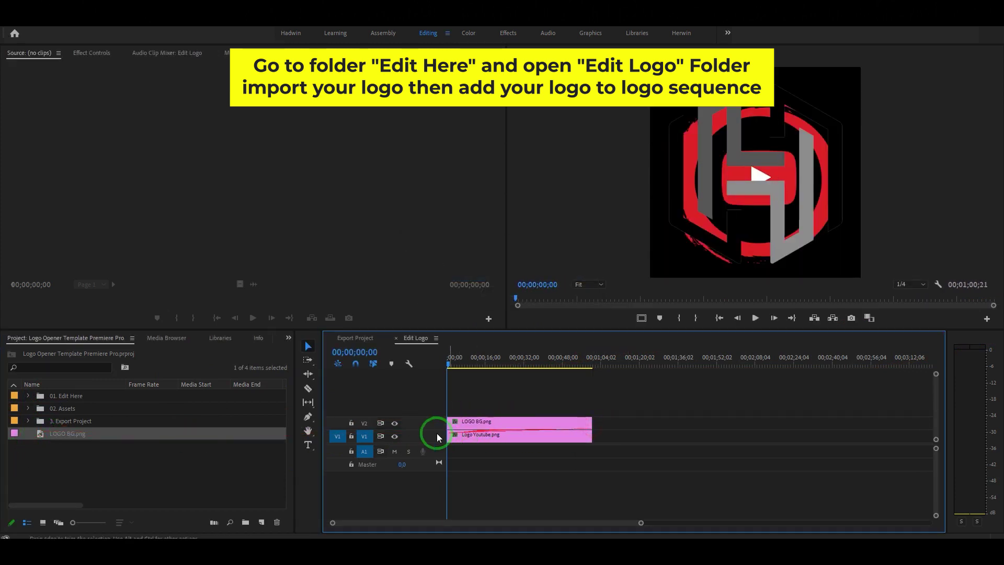
{"action": "left_click", "coordinate": [395, 437]}
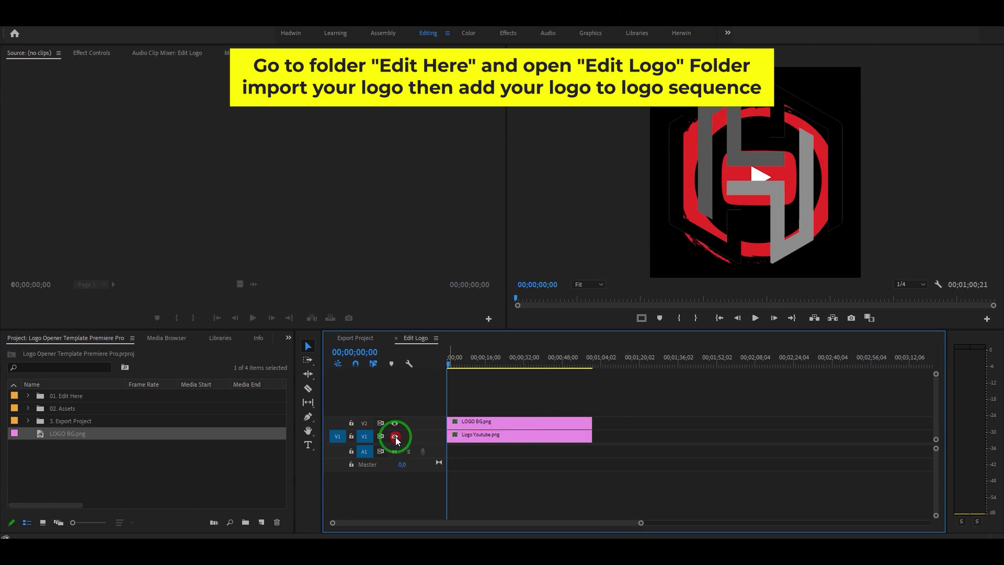
Return to Export Project and scrub the opener around the logo reveal
{"action": "left_click", "coordinate": [355, 338]}
{"action": "left_click", "coordinate": [636, 367]}
{"action": "left_click_drag", "start_coordinate": [637, 368], "coordinate": [644, 369]}
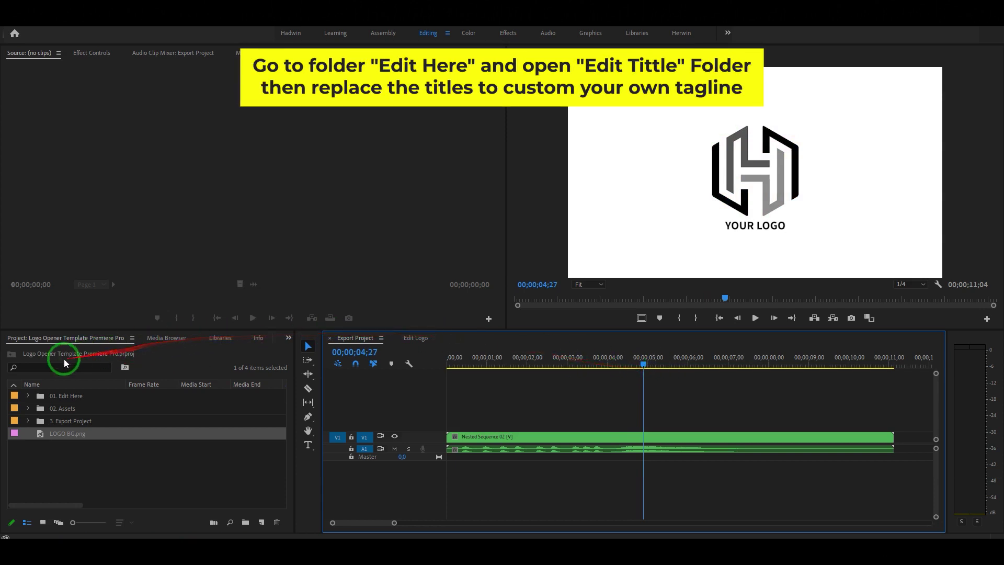
Open the Edit Tittle sequence from the 2. Edit Tittle folder
{"action": "left_click", "coordinate": [27, 398]}
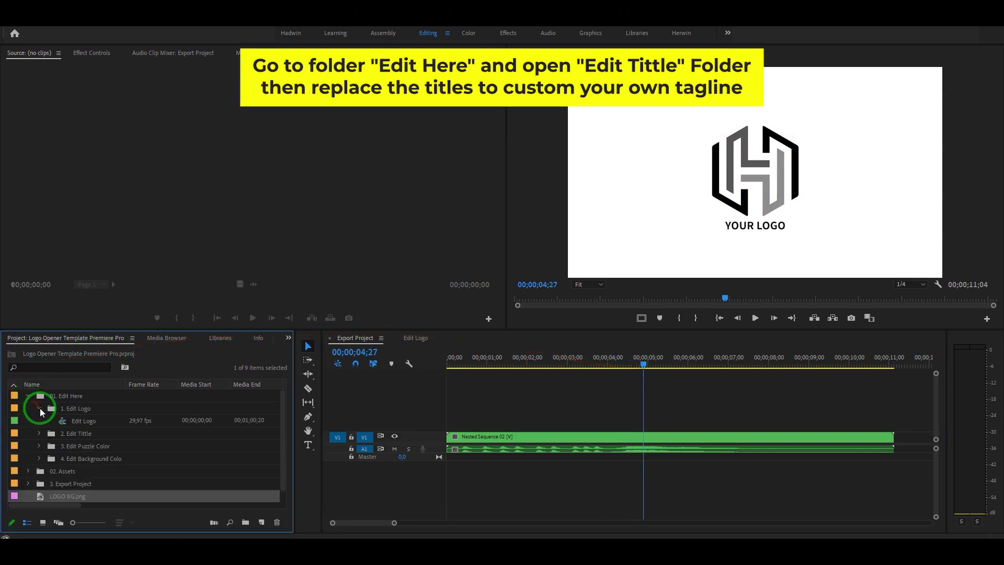
{"action": "left_click", "coordinate": [39, 407]}
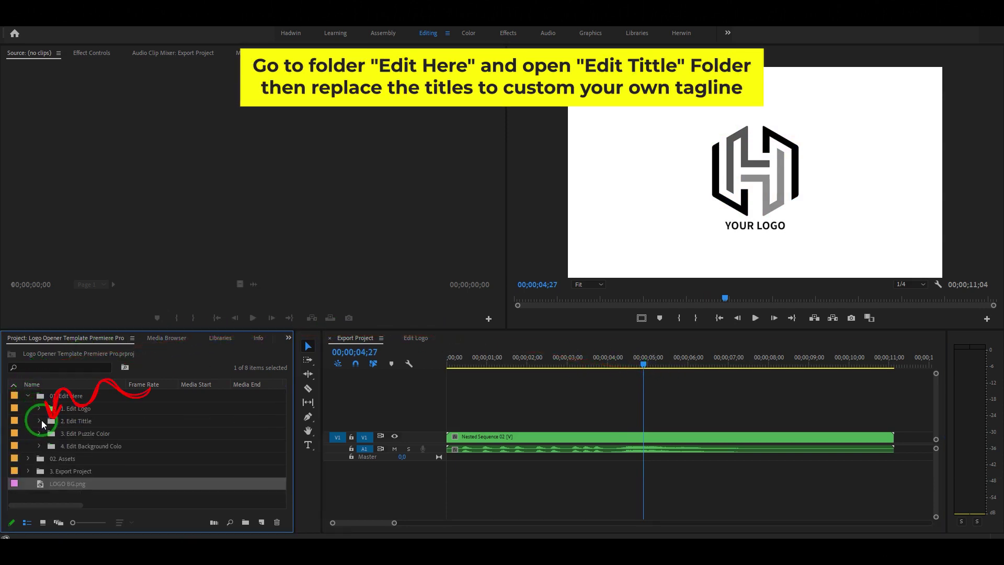
{"action": "left_click", "coordinate": [40, 420]}
{"action": "left_click", "coordinate": [80, 424]}
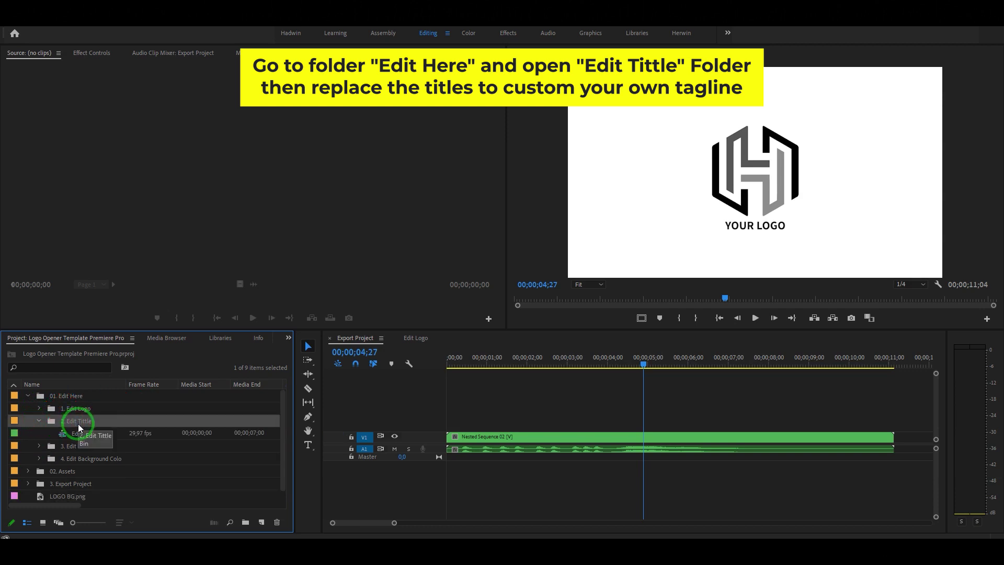
{"action": "double_click", "coordinate": [62, 434]}
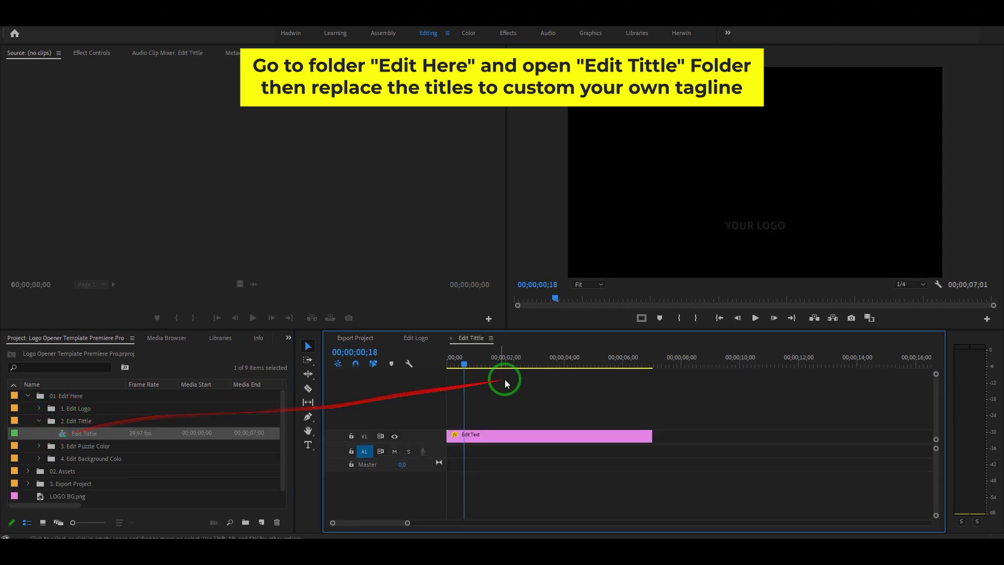
Replace the YOUR LOGO title text with HADWIN CHANNEL at font size 50
{"action": "double_click", "coordinate": [513, 435]}
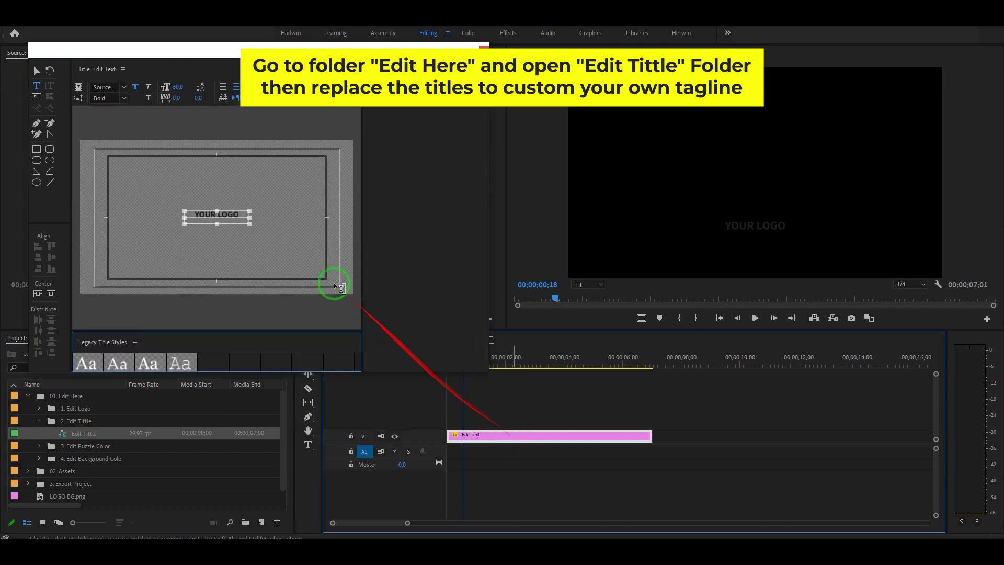
{"action": "triple_click", "coordinate": [222, 217]}
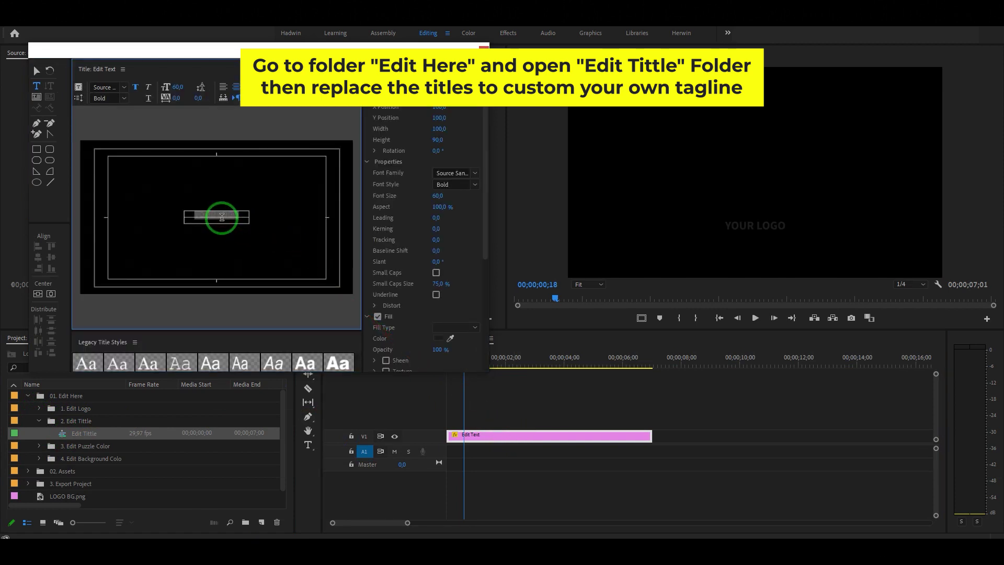
{"action": "type", "text": "HADWIN"}
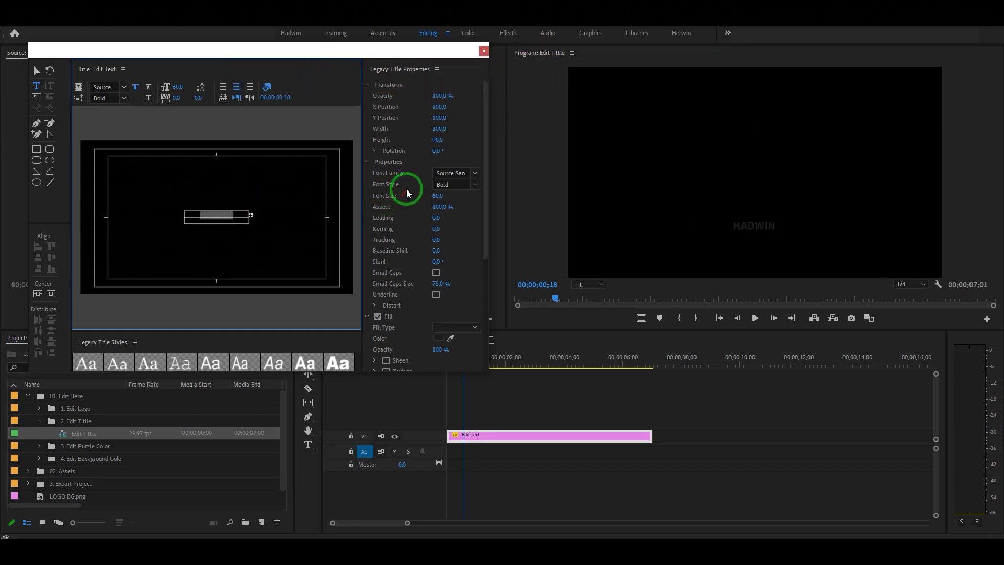
{"action": "left_click", "coordinate": [177, 87]}
{"action": "type", "text": "50"}
{"action": "key", "text": "Return"}
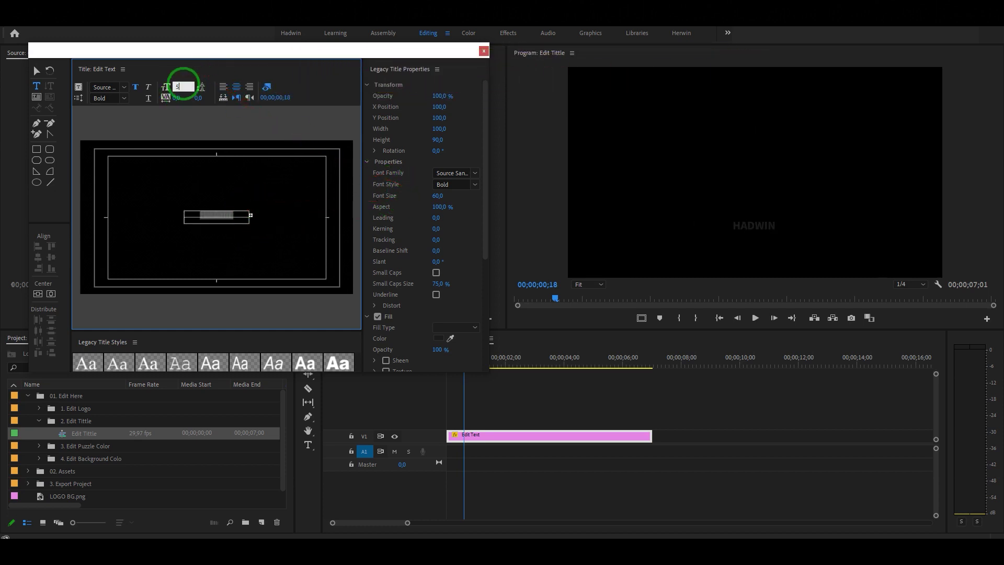
{"action": "left_click", "coordinate": [484, 51]}
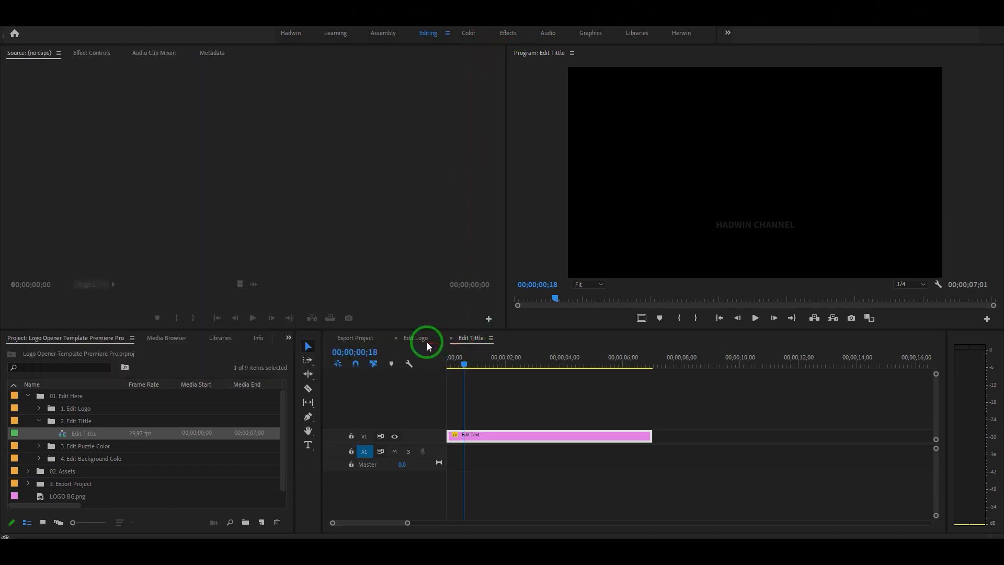
Return to Export Project and scrub back to around 01;14 where the puzzle pieces appear
{"action": "left_click", "coordinate": [366, 338]}
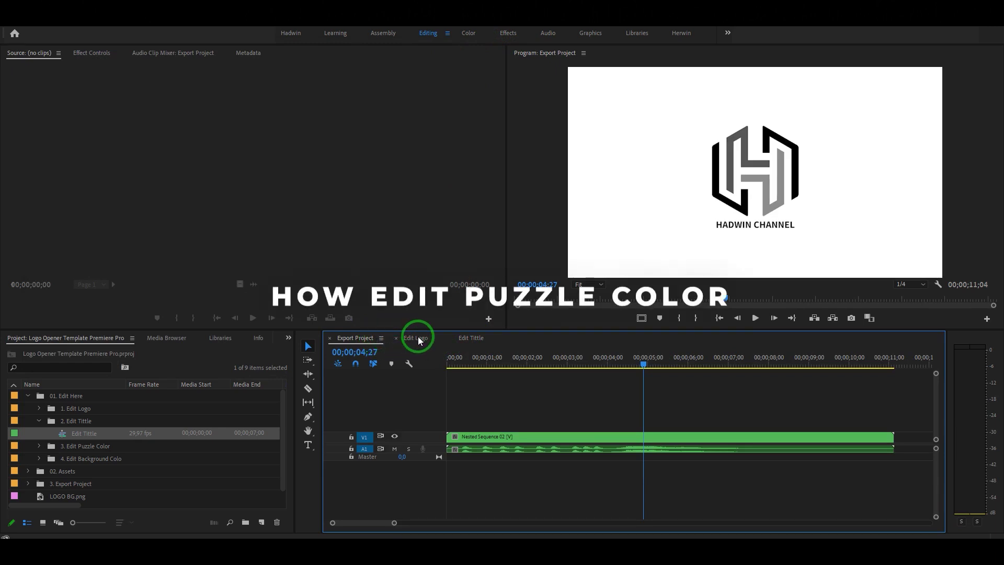
{"action": "left_click_drag", "start_coordinate": [682, 369], "coordinate": [511, 368]}
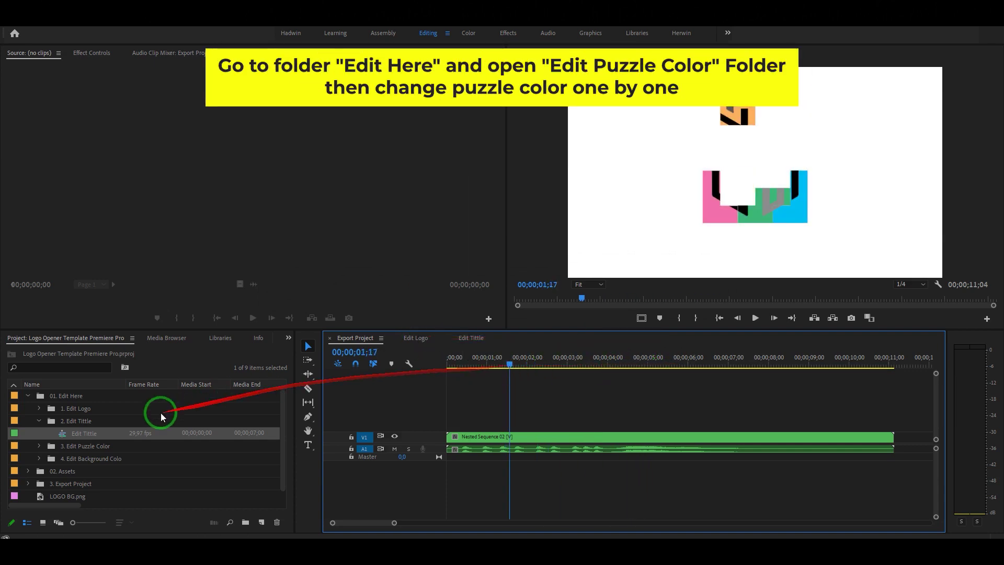
Set Puzzle Color 1 to a fully bright, deeper blue
{"action": "left_click", "coordinate": [39, 421]}
{"action": "left_click", "coordinate": [38, 433]}
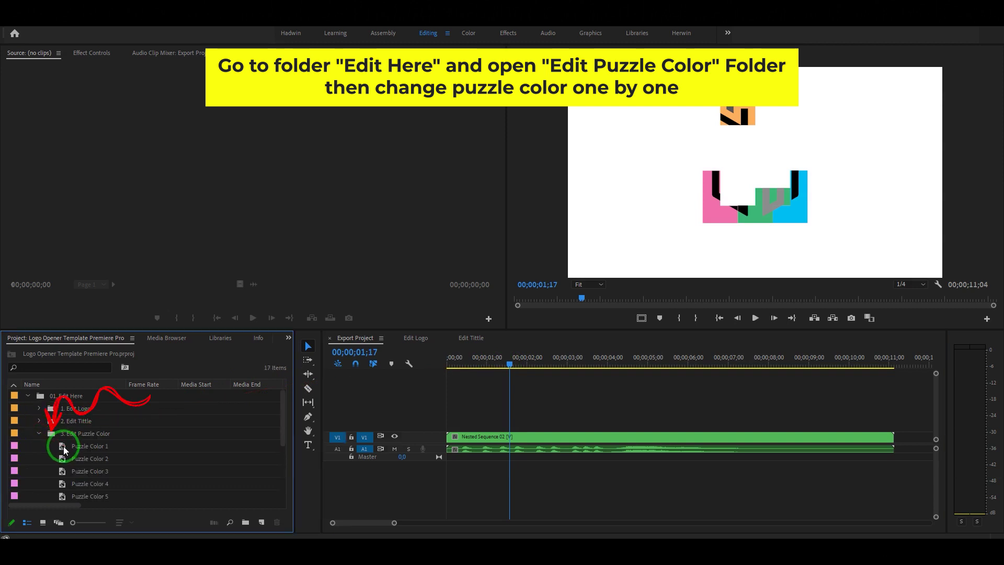
{"action": "double_click", "coordinate": [64, 447]}
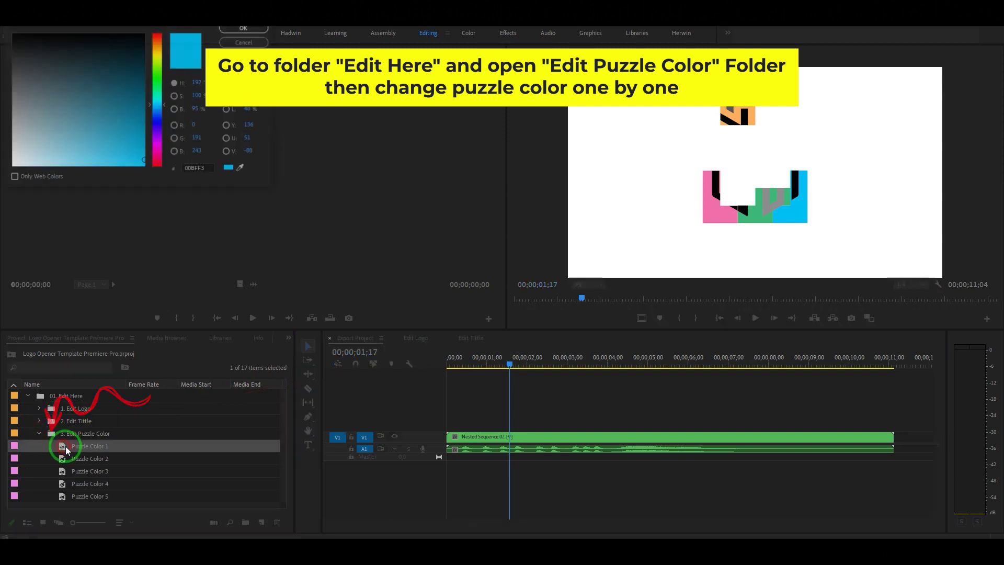
{"action": "left_click", "coordinate": [157, 109]}
{"action": "left_click_drag", "start_coordinate": [135, 157], "coordinate": [147, 180]}
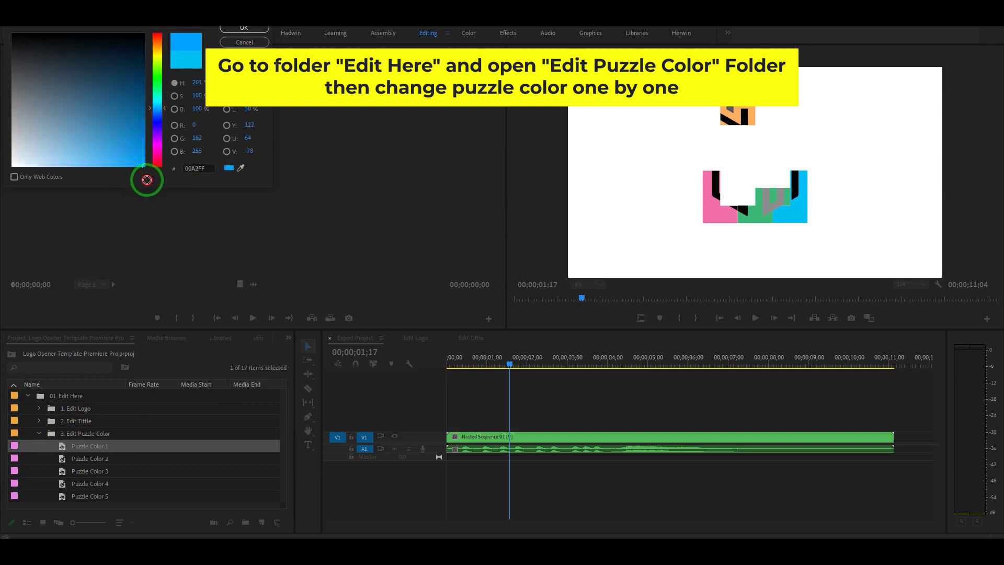
{"action": "left_click", "coordinate": [235, 30]}
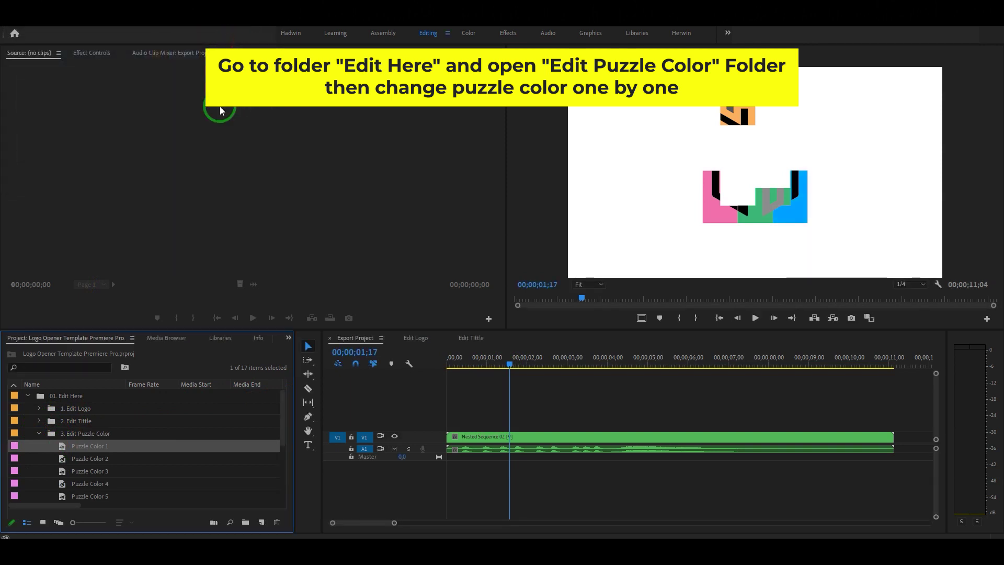
Set Puzzle Color 2 to green 00C45F and Puzzle Color 3 to deep magenta
{"action": "double_click", "coordinate": [60, 461]}
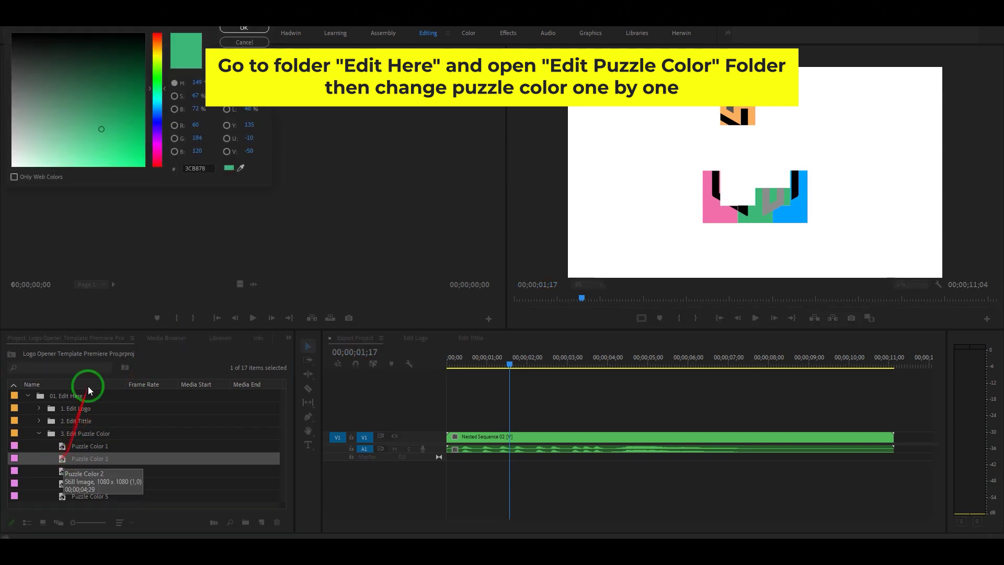
{"action": "left_click", "coordinate": [235, 30]}
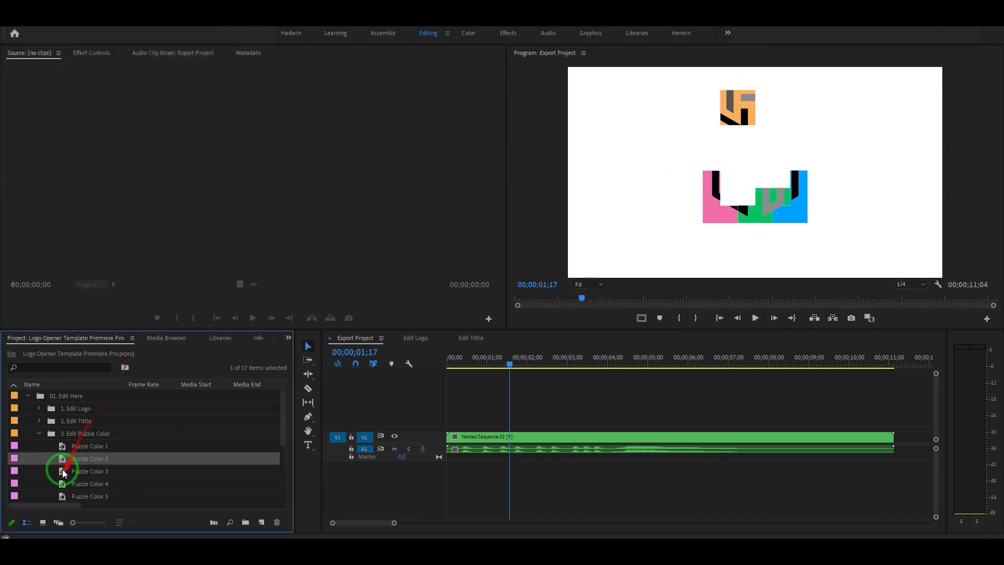
{"action": "double_click", "coordinate": [61, 472]}
{"action": "mouse_move", "coordinate": [112, 152]}
{"action": "left_mouse_down"}
{"action": "mouse_move", "coordinate": [153, 124]}
{"action": "mouse_move", "coordinate": [165, 129]}
{"action": "left_mouse_up"}
{"action": "left_click", "coordinate": [238, 29]}
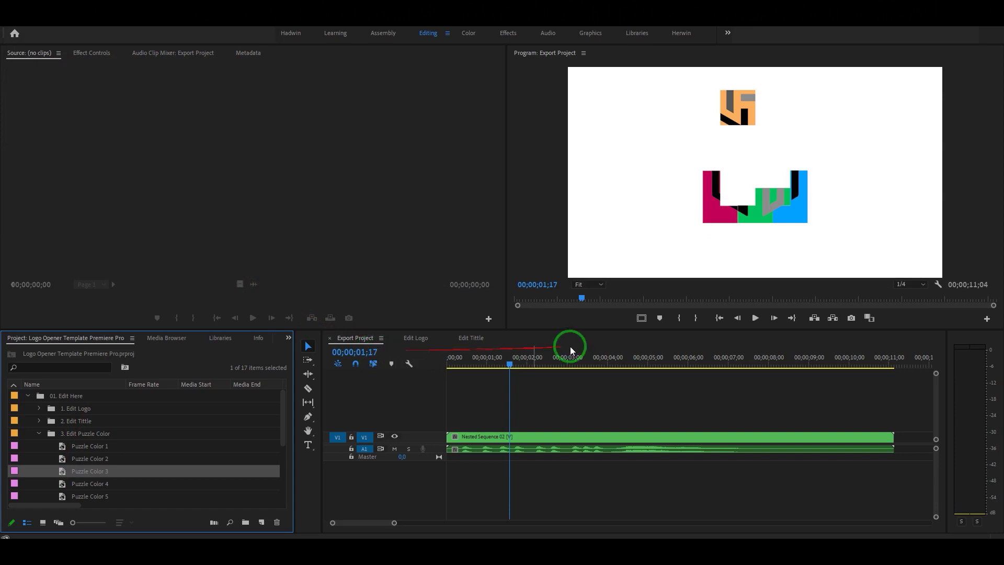
{"action": "left_click", "coordinate": [39, 433]}
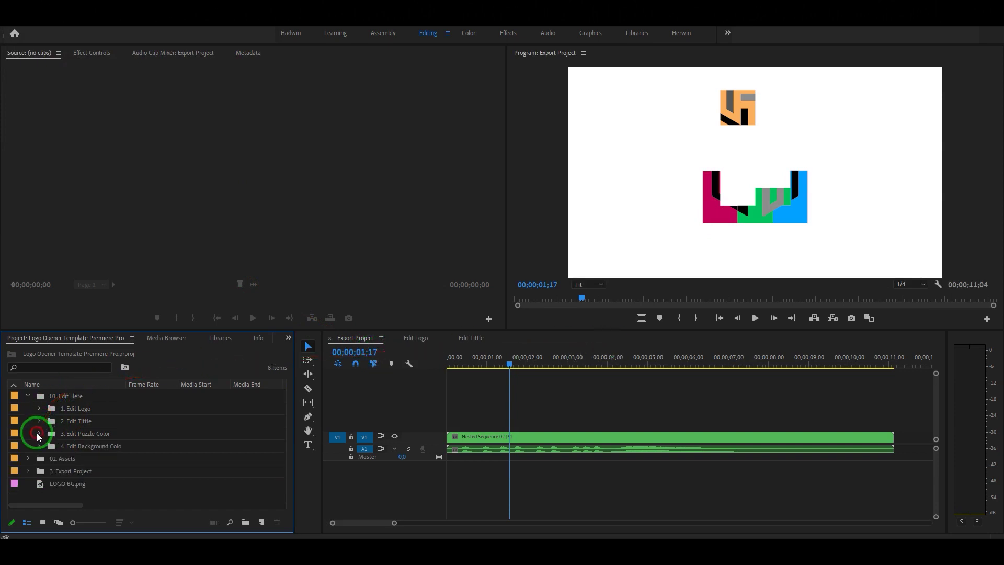
Open the background colour settings and apply a dark red background
{"action": "left_click", "coordinate": [39, 445]}
{"action": "double_click", "coordinate": [62, 459]}
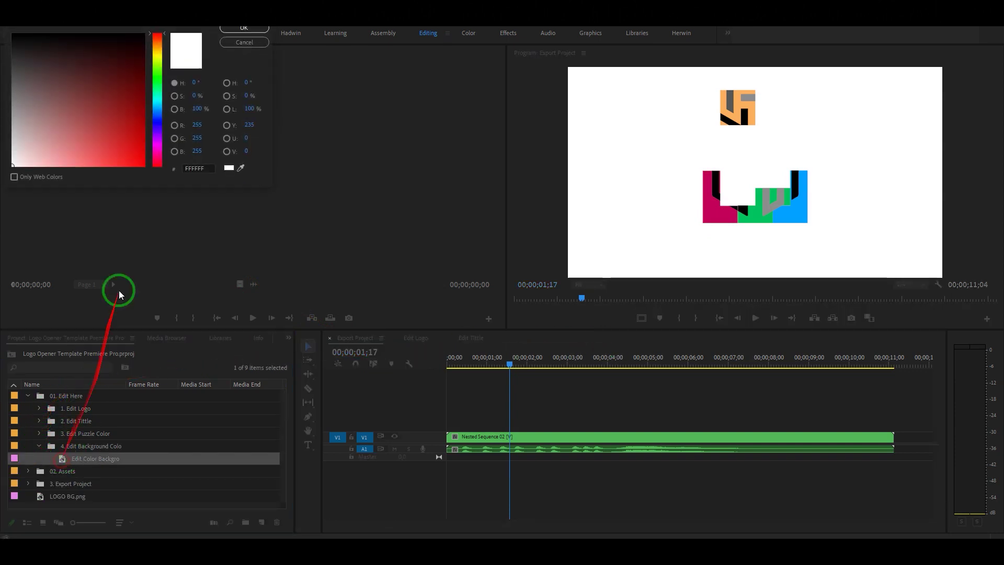
{"action": "left_click", "coordinate": [22, 92]}
{"action": "left_click_drag", "start_coordinate": [22, 92], "coordinate": [121, 80]}
{"action": "left_click", "coordinate": [231, 27]}
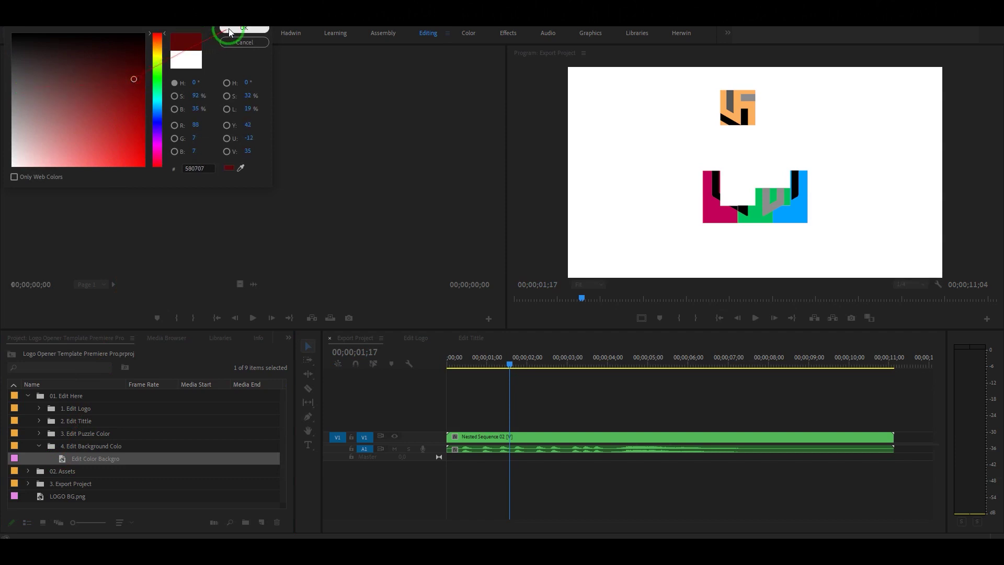
Change the background to light grey, then close the Edit Tittle and Edit Logo sequences
{"action": "double_click", "coordinate": [61, 459]}
{"action": "left_click_drag", "start_coordinate": [47, 107], "coordinate": [2, 140]}
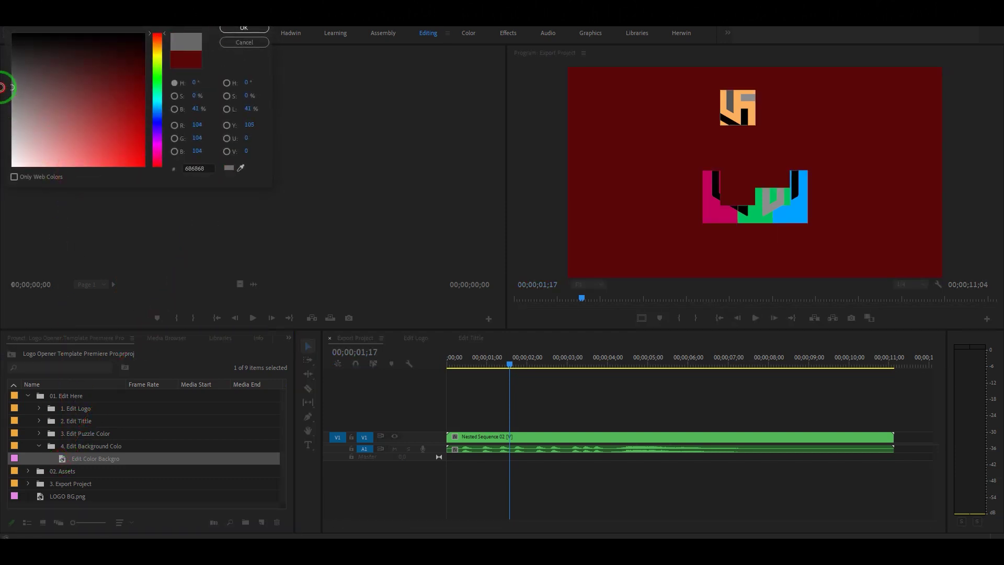
{"action": "left_click", "coordinate": [245, 28]}
{"action": "left_click", "coordinate": [451, 338]}
{"action": "left_click", "coordinate": [396, 339]}
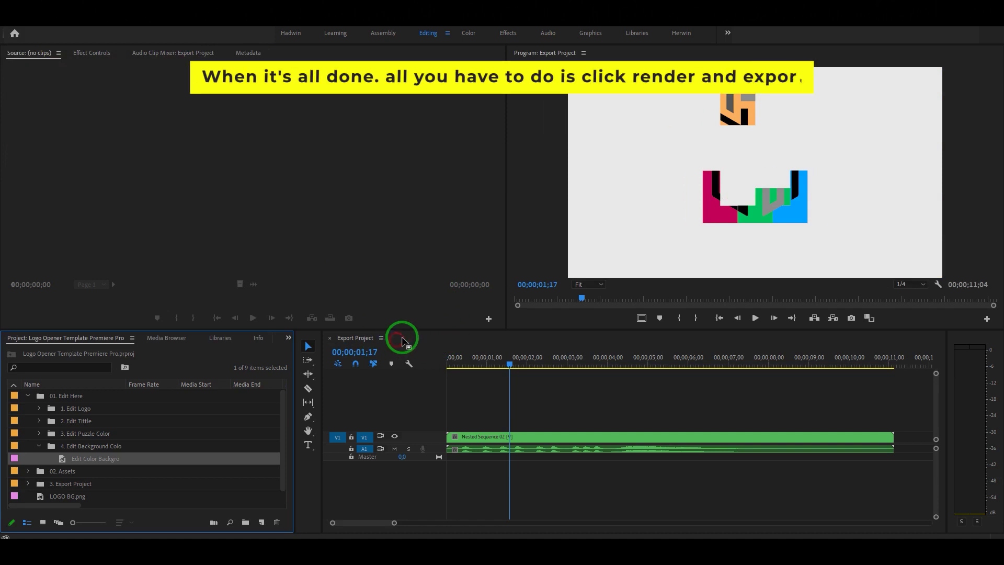
Jump to 00;00;00;00 and run Sequence > Render In to Out
{"action": "left_click", "coordinate": [721, 316]}
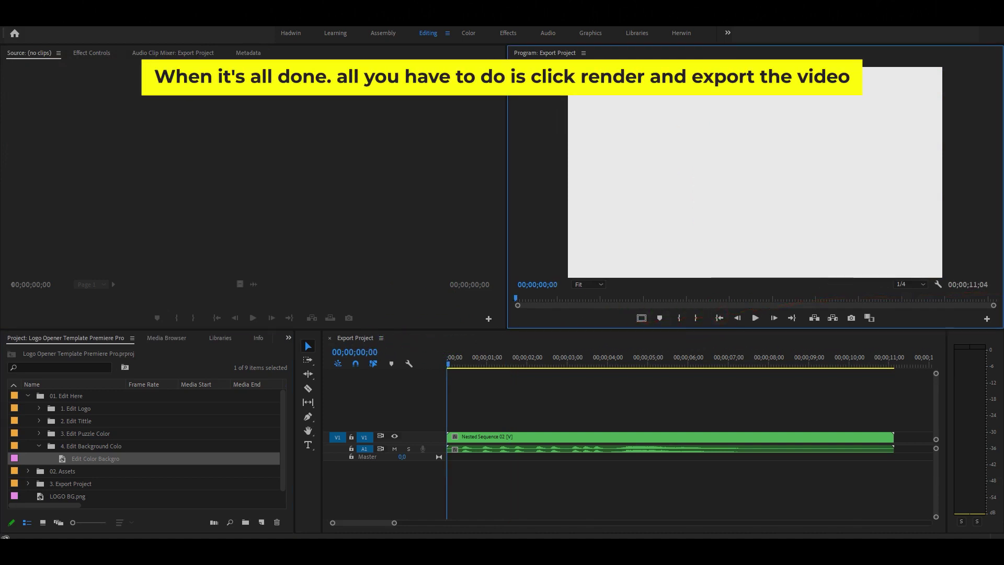
{"action": "left_click", "coordinate": [70, 26]}
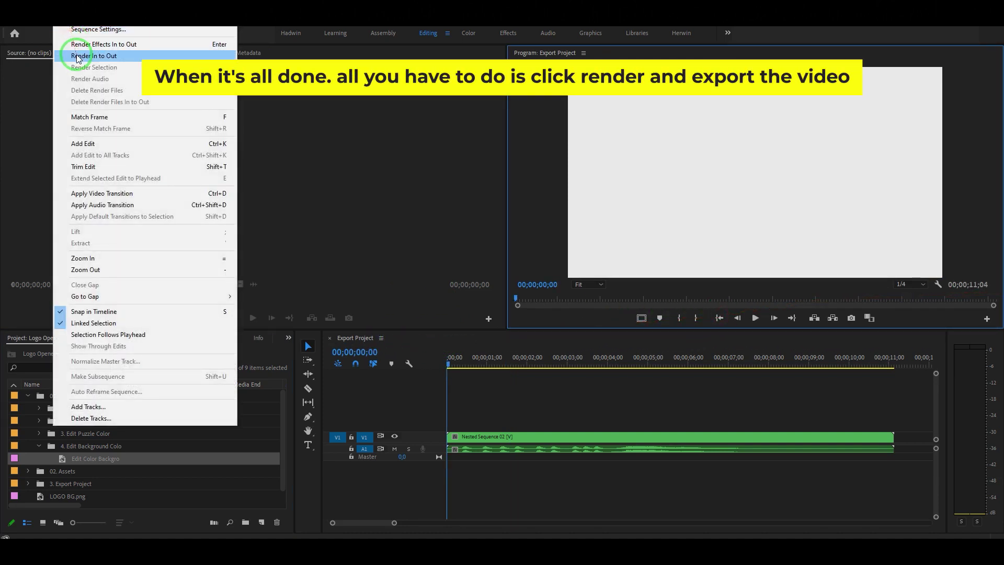
{"action": "left_click", "coordinate": [76, 61]}
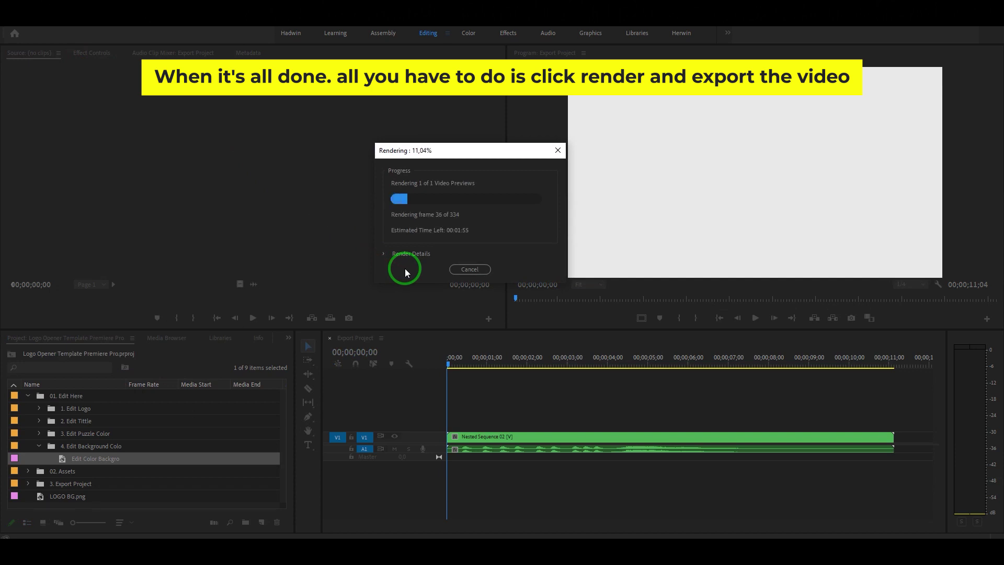